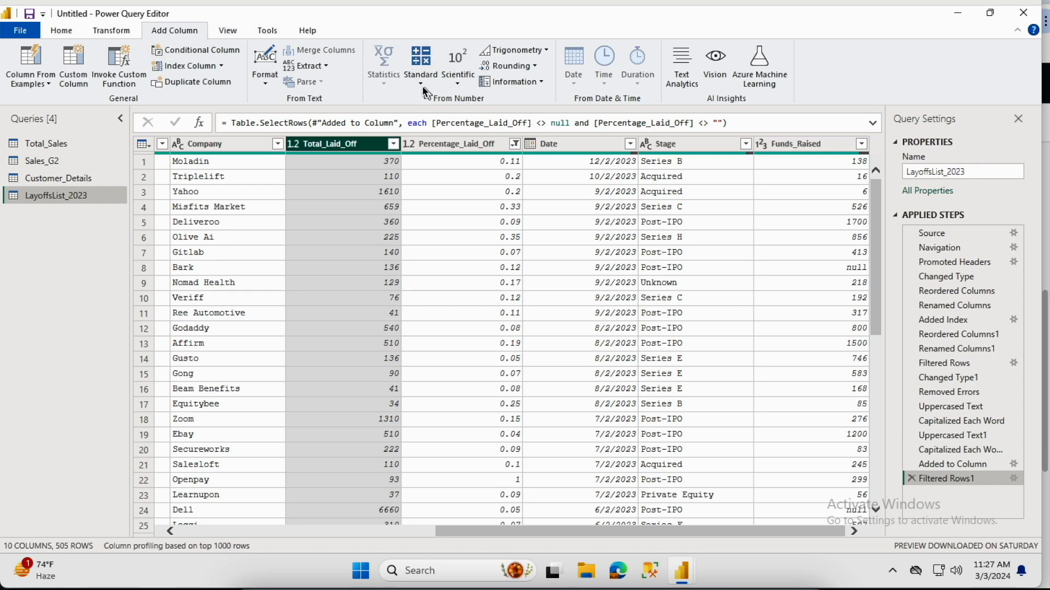
# Add a column that divides Total_Laid_Off by the values in the Percentage_Laid_Off column.
pyautogui.click(418, 83)
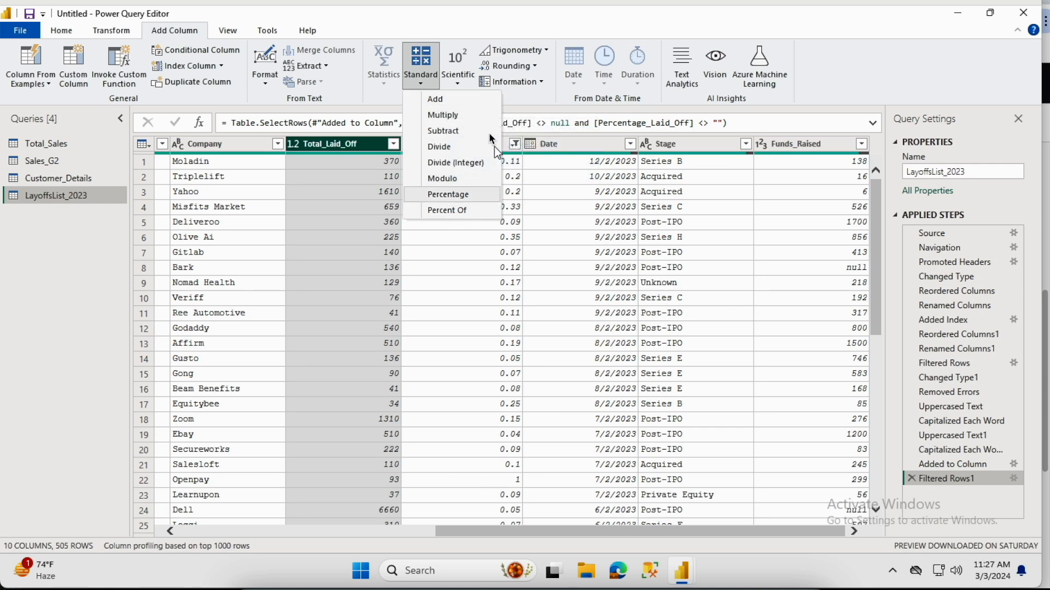
pyautogui.click(446, 151)
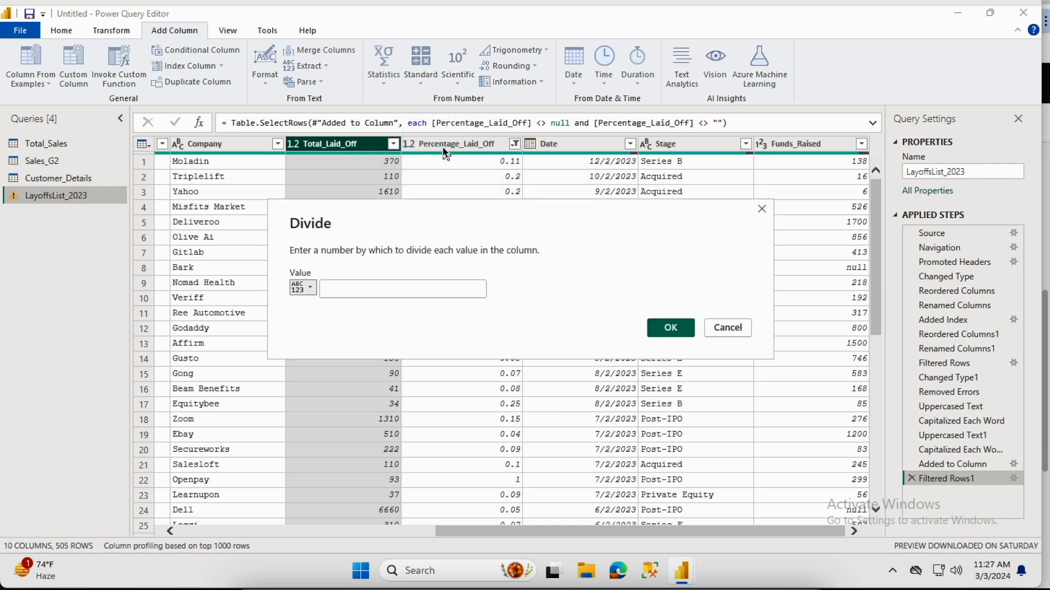
pyautogui.click(311, 286)
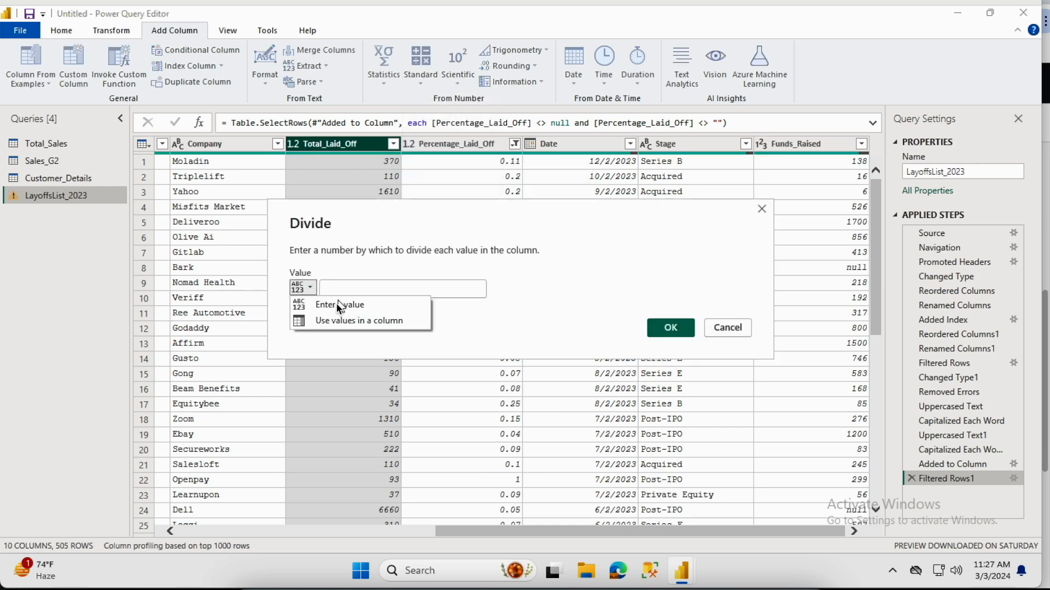
pyautogui.click(355, 322)
pyautogui.click(456, 297)
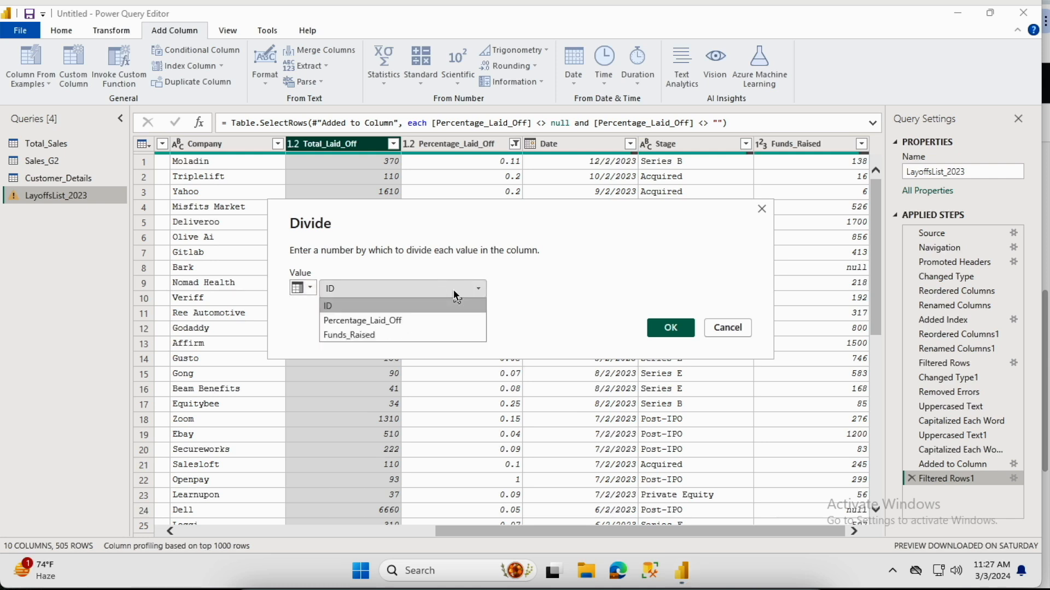
pyautogui.click(421, 327)
pyautogui.click(670, 328)
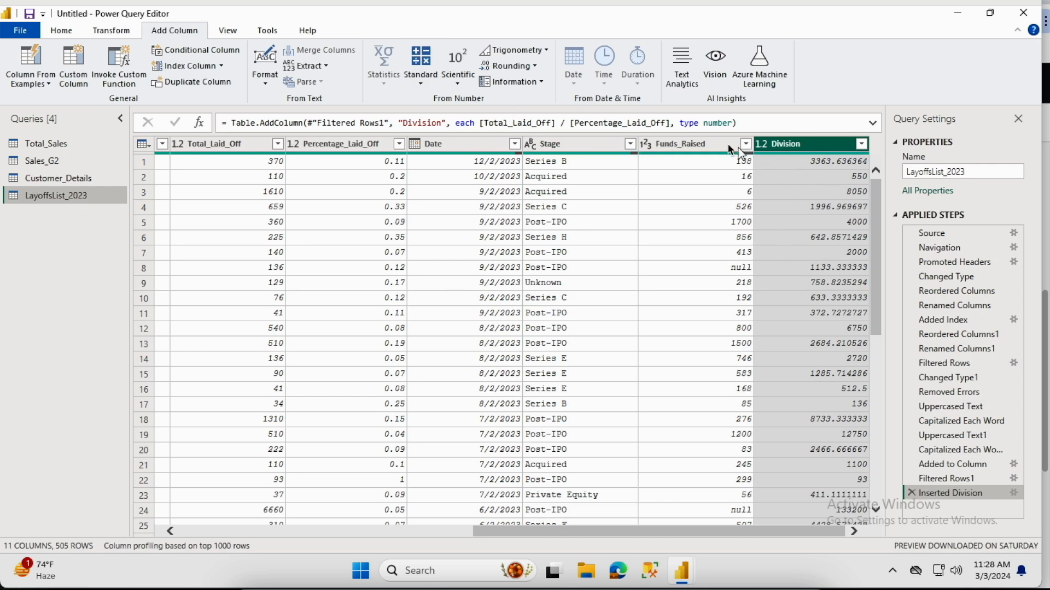
# Rename the new Division column as Total_Staff.
pyautogui.rightClick(822, 150)
pyautogui.click(881, 438)
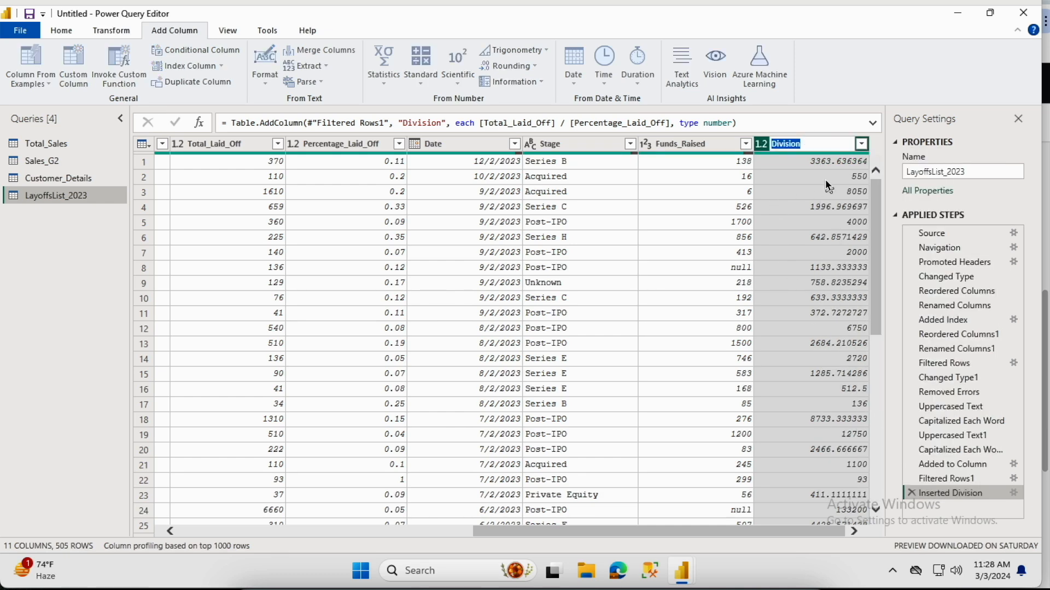
pyautogui.write('Total_Staff')
pyautogui.press('Return')
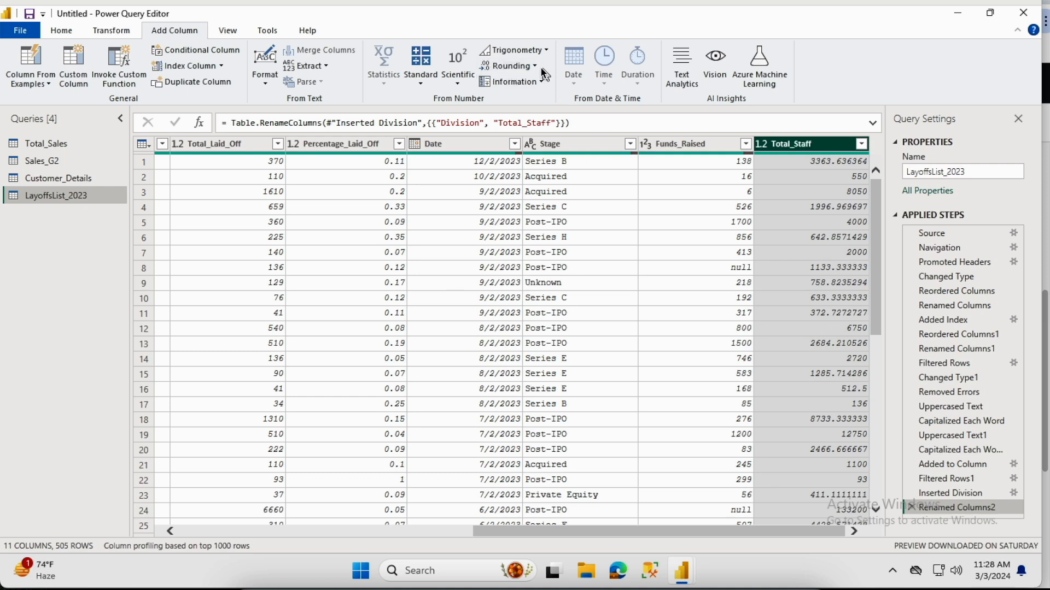
pyautogui.click(501, 68)
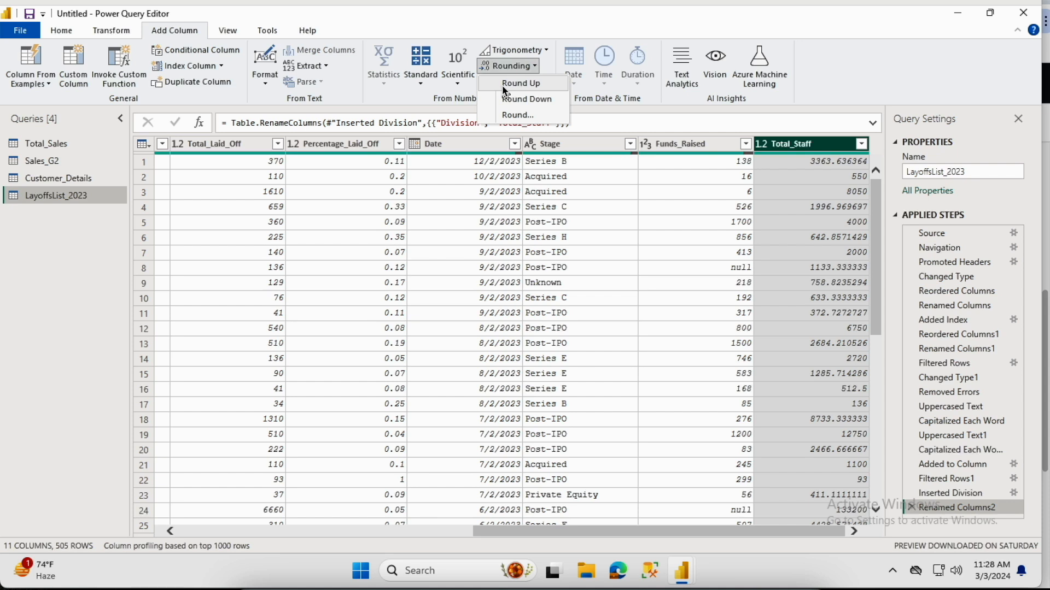
pyautogui.click(516, 116)
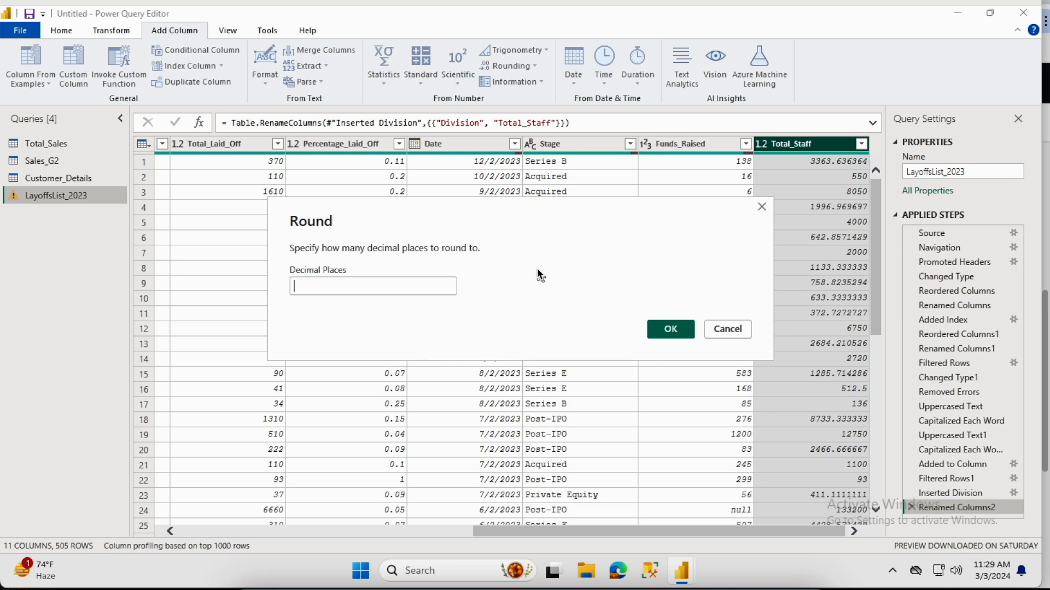
pyautogui.click(738, 331)
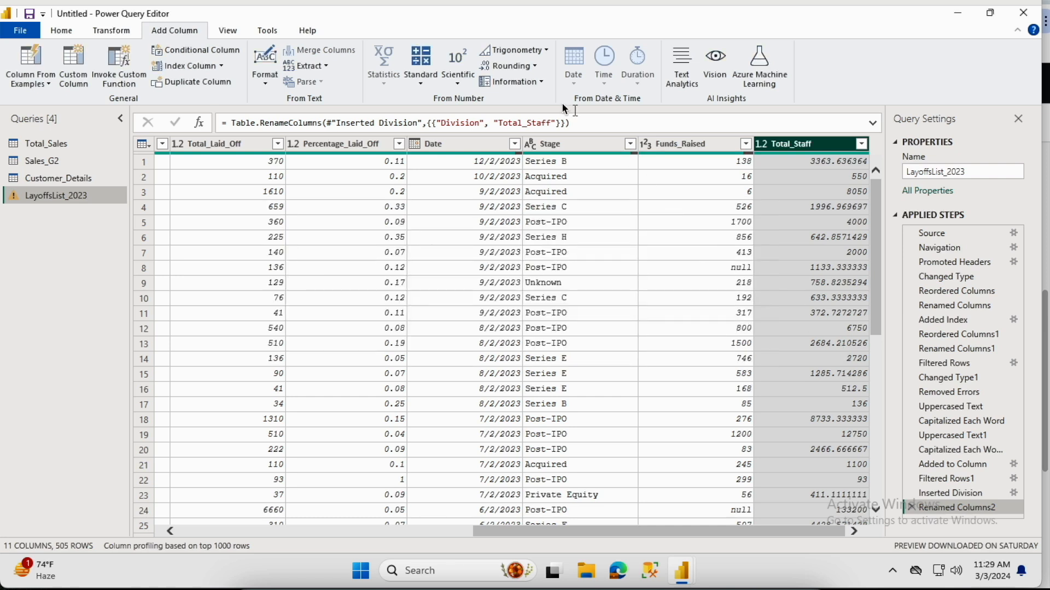
# Add a column with the Total_Staff values rounded up.
pyautogui.click(514, 70)
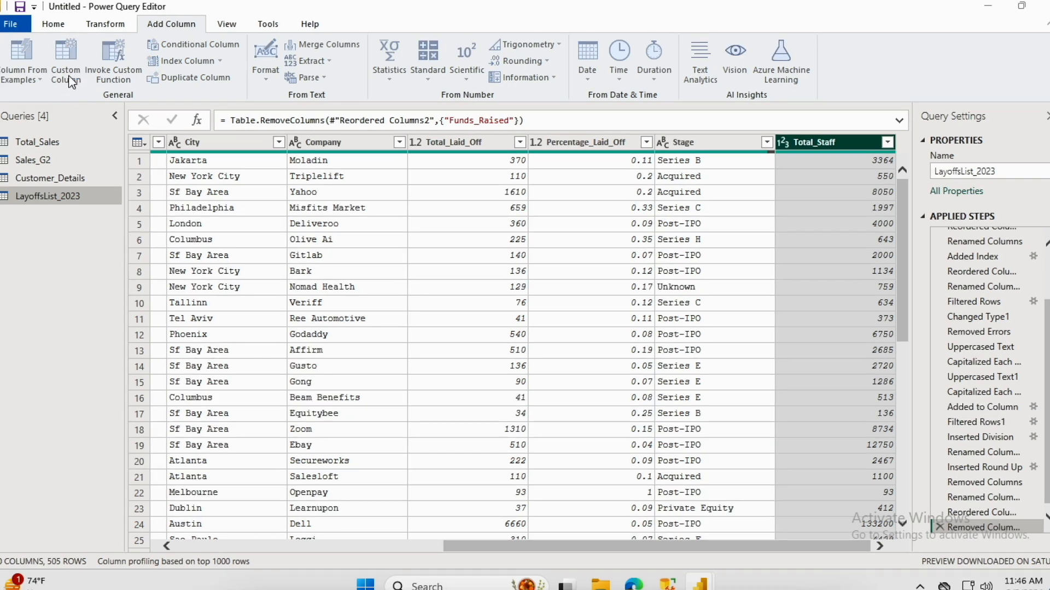
# Start a custom column in LayoffsList_2023 and name it Remain Staff.
pyautogui.click(66, 77)
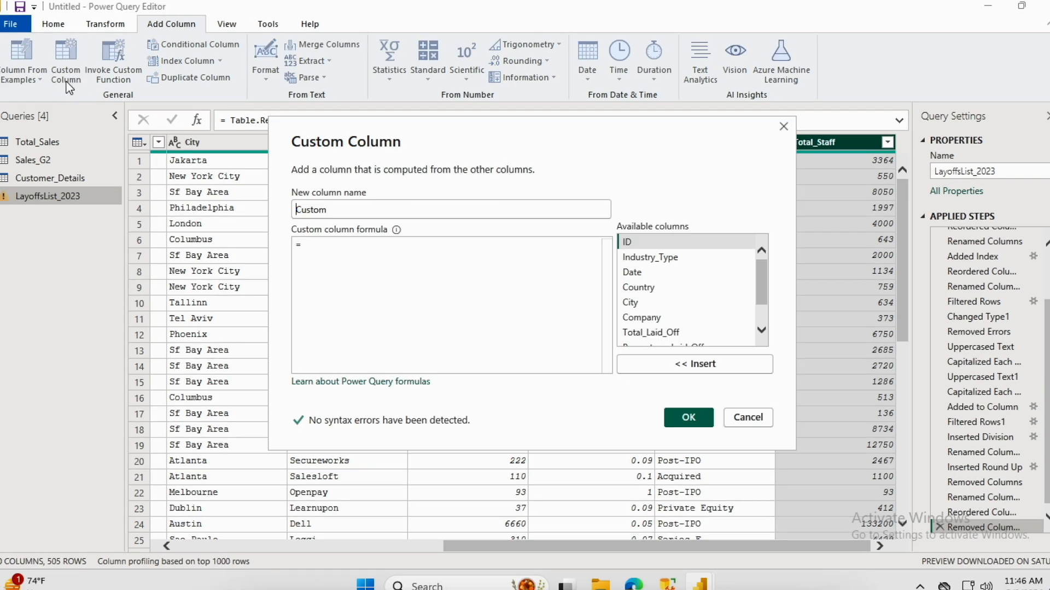
pyautogui.click(300, 213)
pyautogui.moveTo(357, 213); pyautogui.dragTo(276, 217)
pyautogui.write('Re')
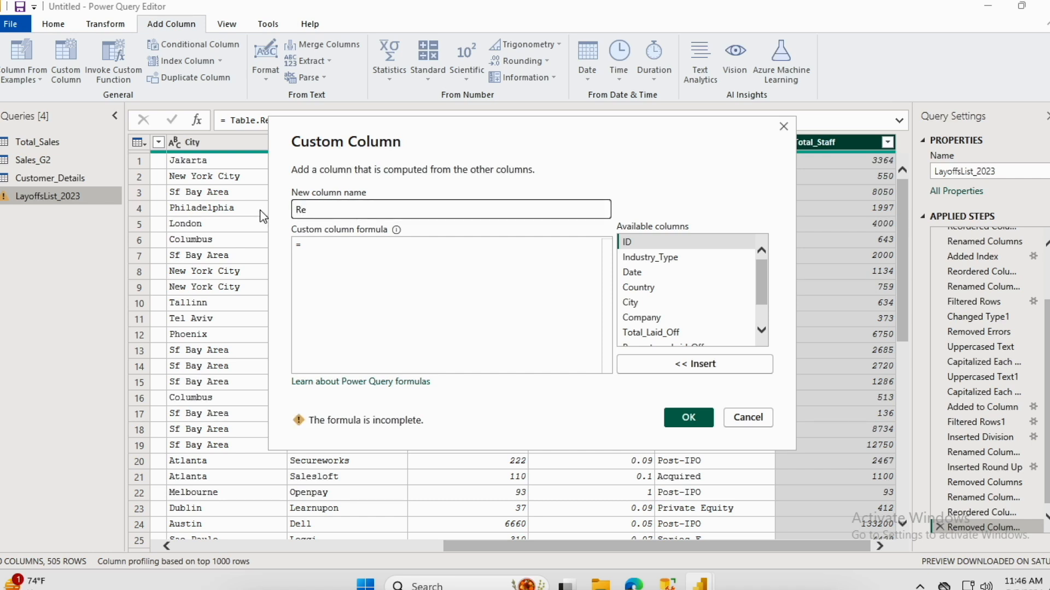
pyautogui.write('main Staff')
# Set the custom column formula to [Total_Staff]-[Total_Laid_Off] and create the column.
pyautogui.click(359, 254)
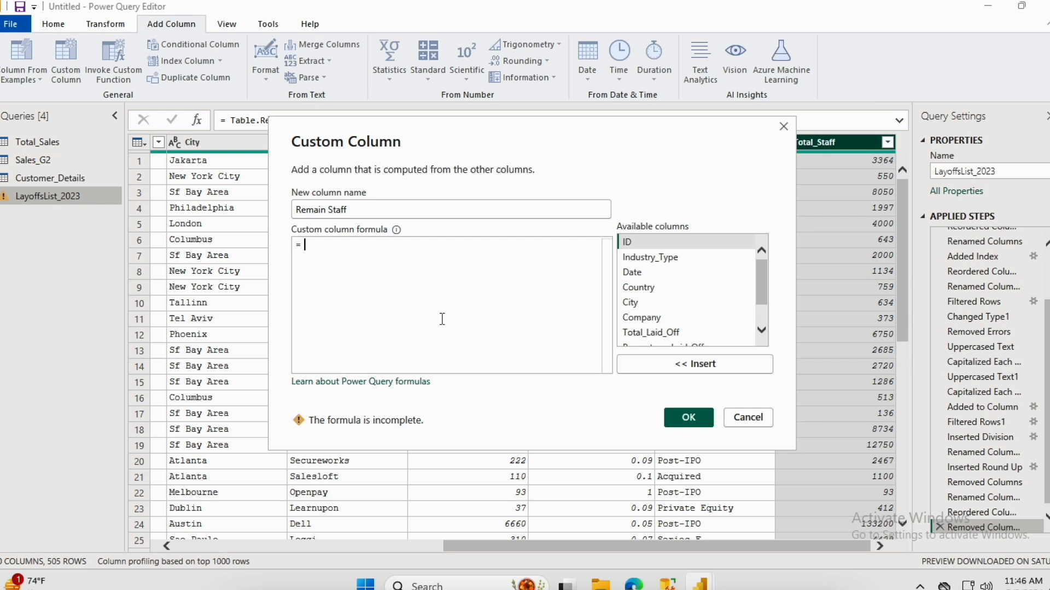
pyautogui.moveTo(759, 302); pyautogui.dragTo(761, 325)
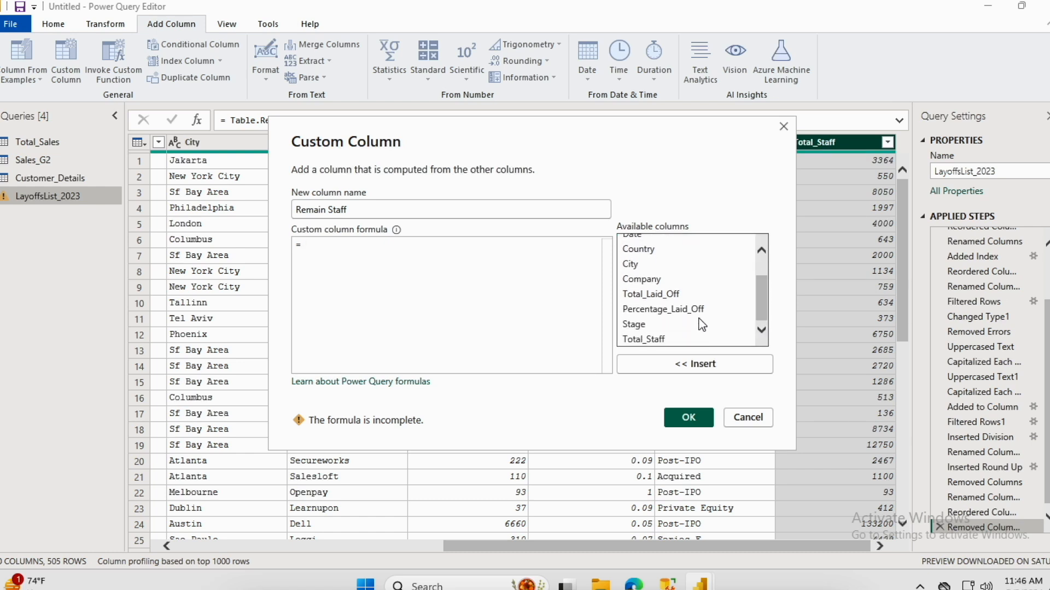
pyautogui.click(655, 340)
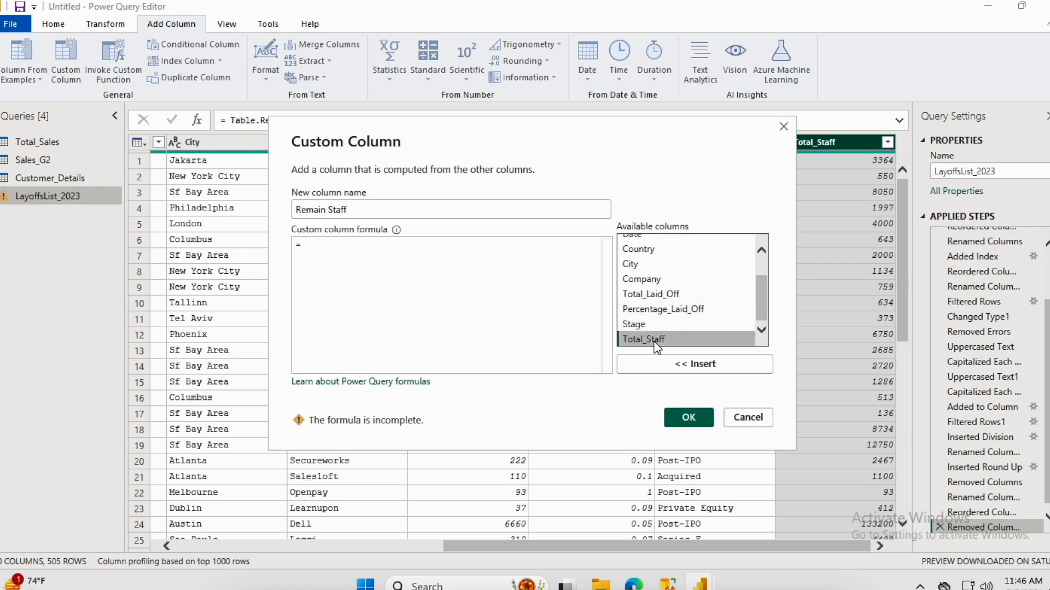
pyautogui.doubleClick(655, 340)
pyautogui.write('-')
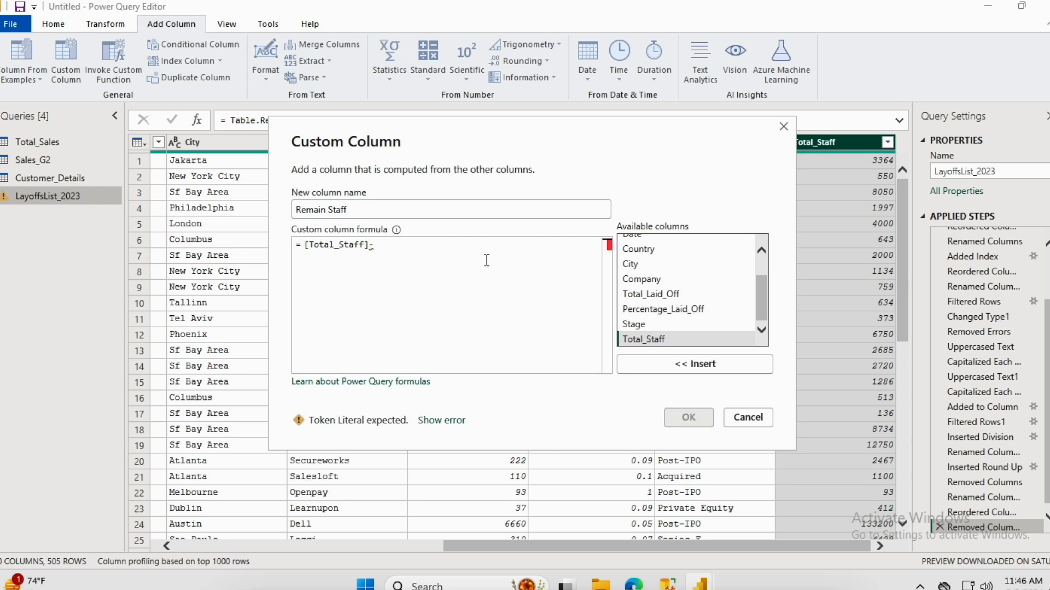
pyautogui.click(677, 298)
pyautogui.doubleClick(677, 298)
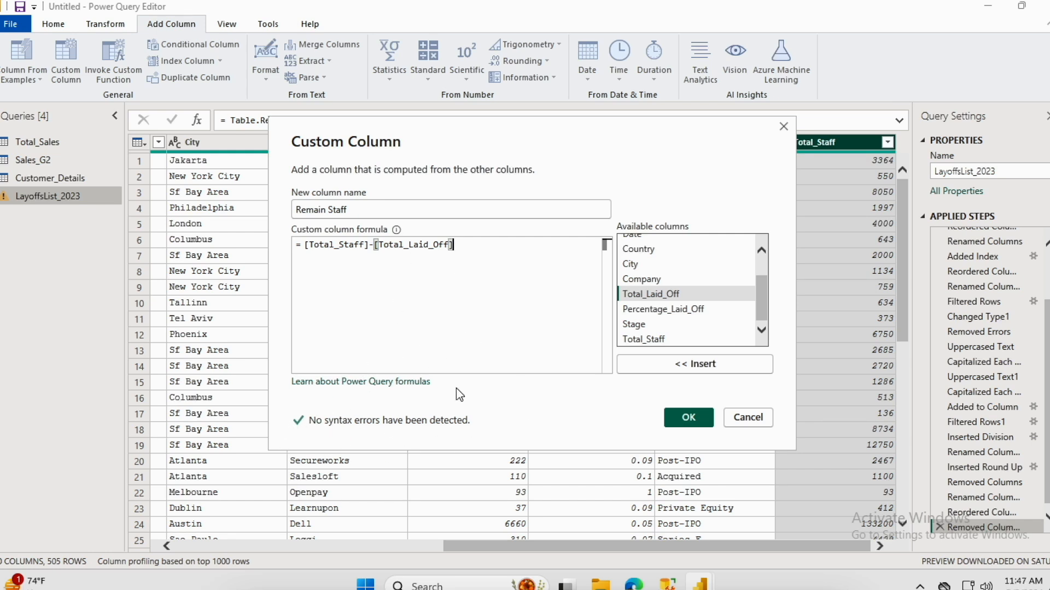
pyautogui.click(697, 422)
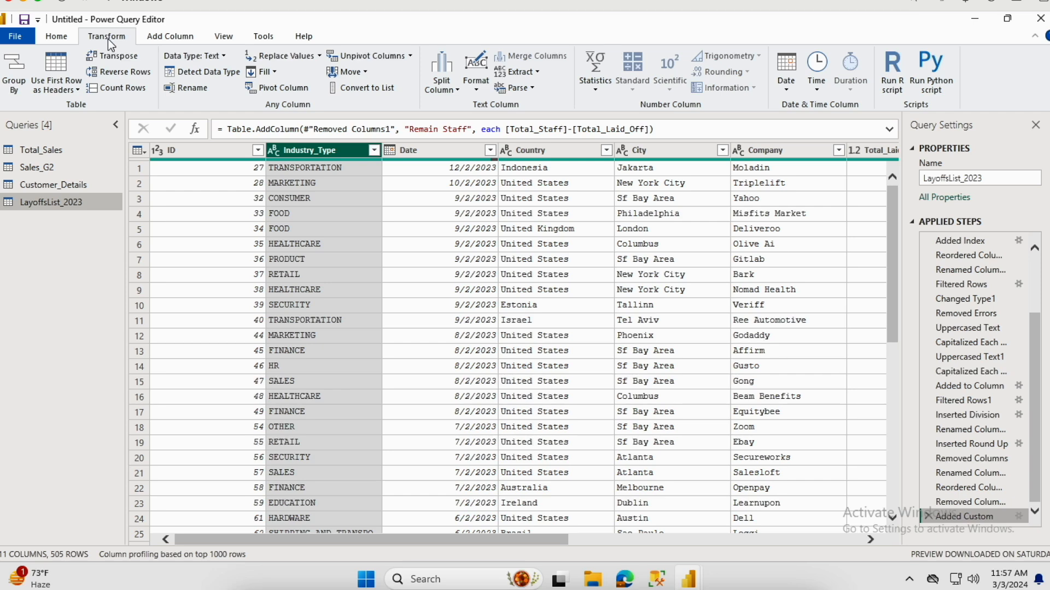
pyautogui.click(61, 35)
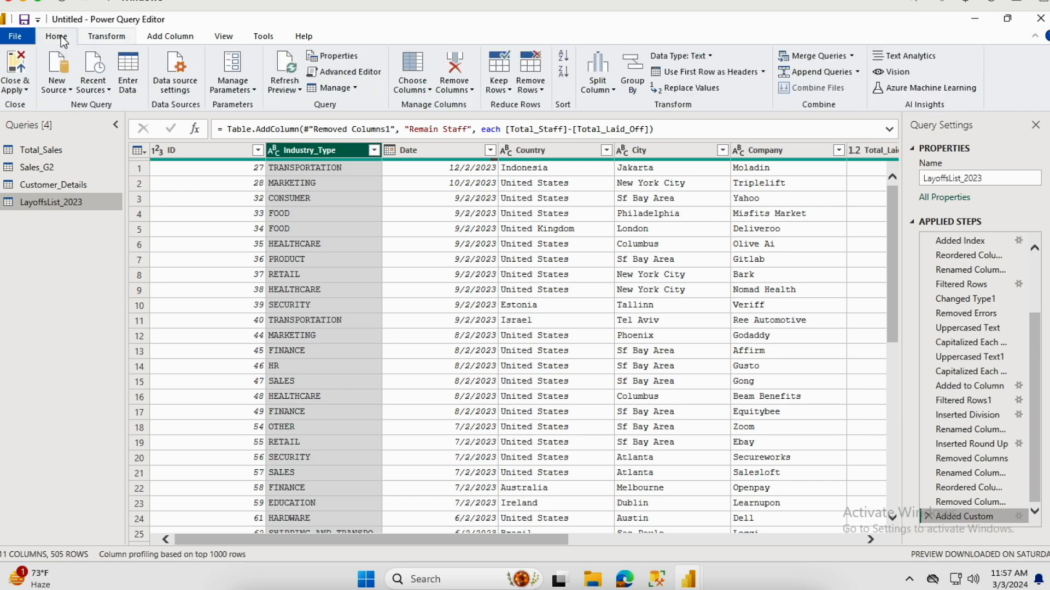
pyautogui.click(100, 38)
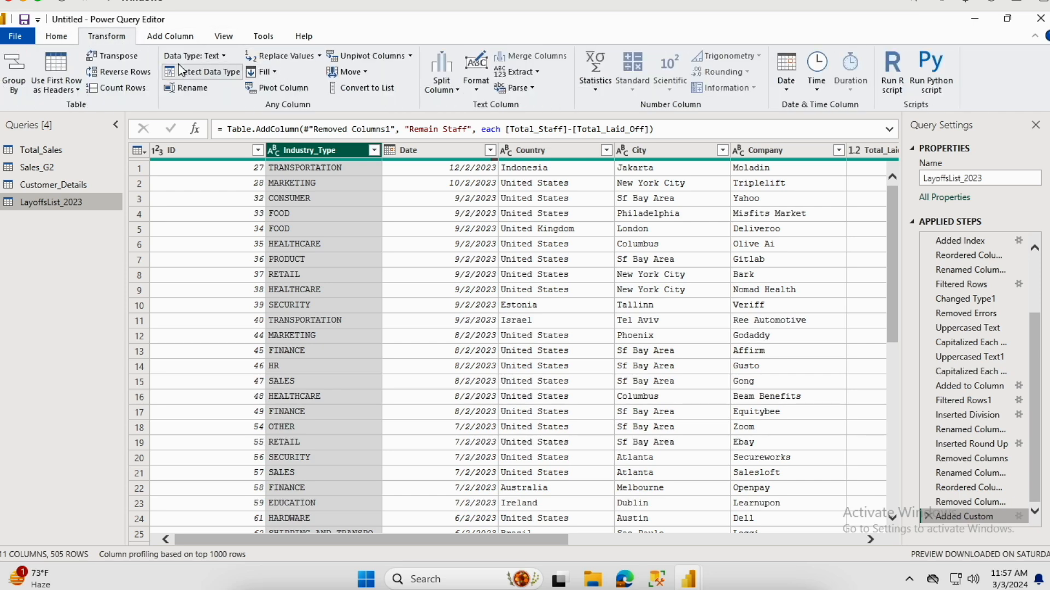
pyautogui.click(306, 62)
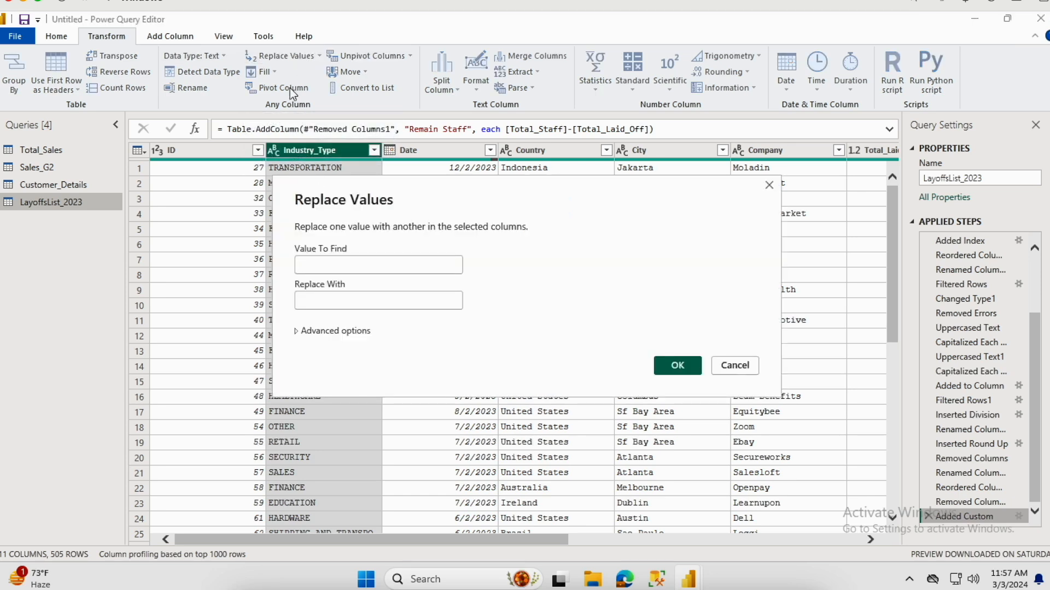
pyautogui.click(734, 365)
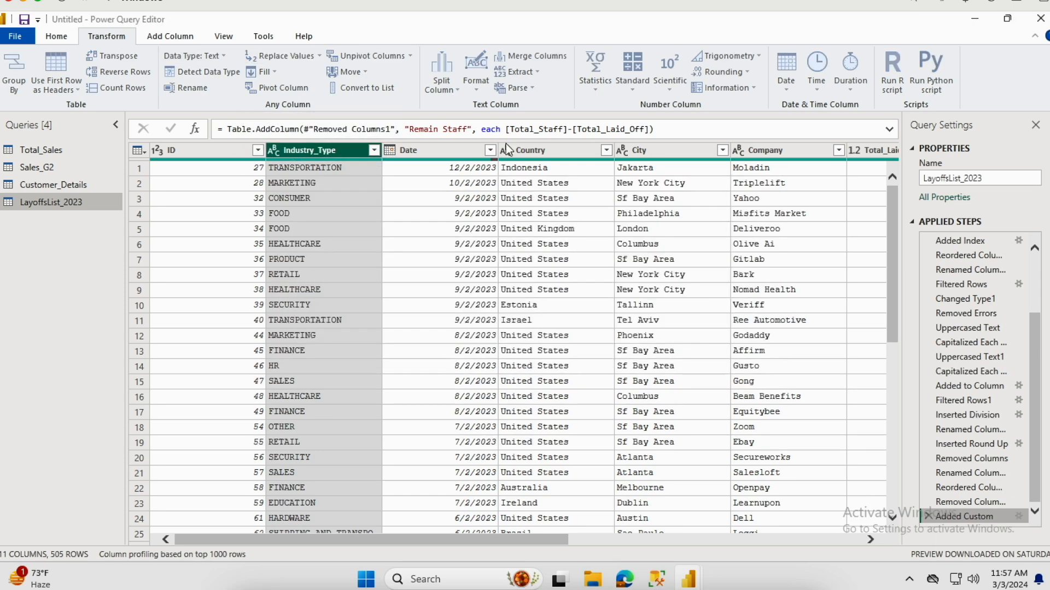
# Replace the value FOOD with FOODS in the Industry_Type column.
pyautogui.click(320, 57)
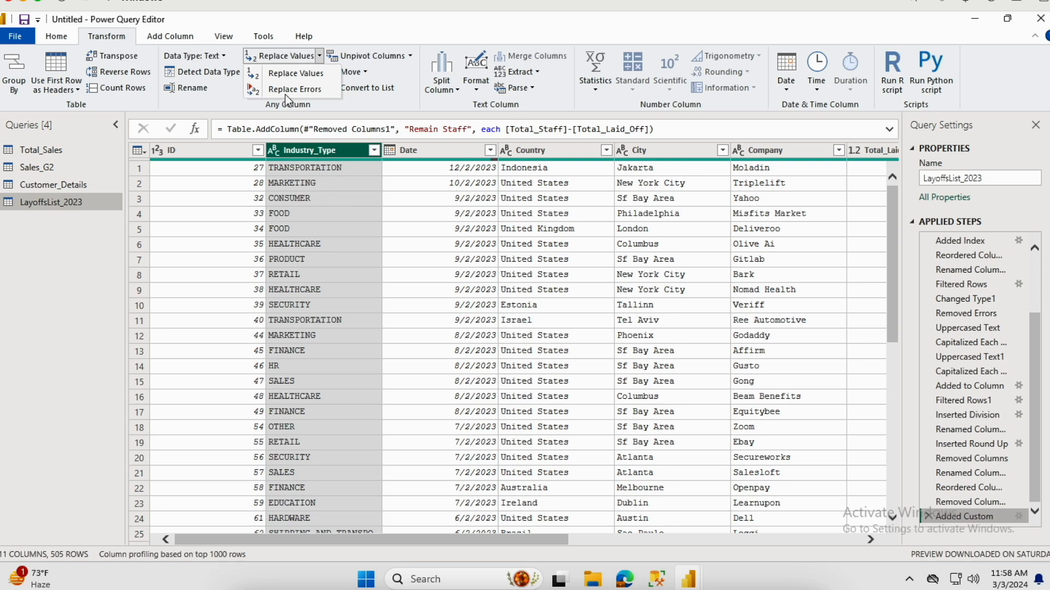
pyautogui.click(283, 74)
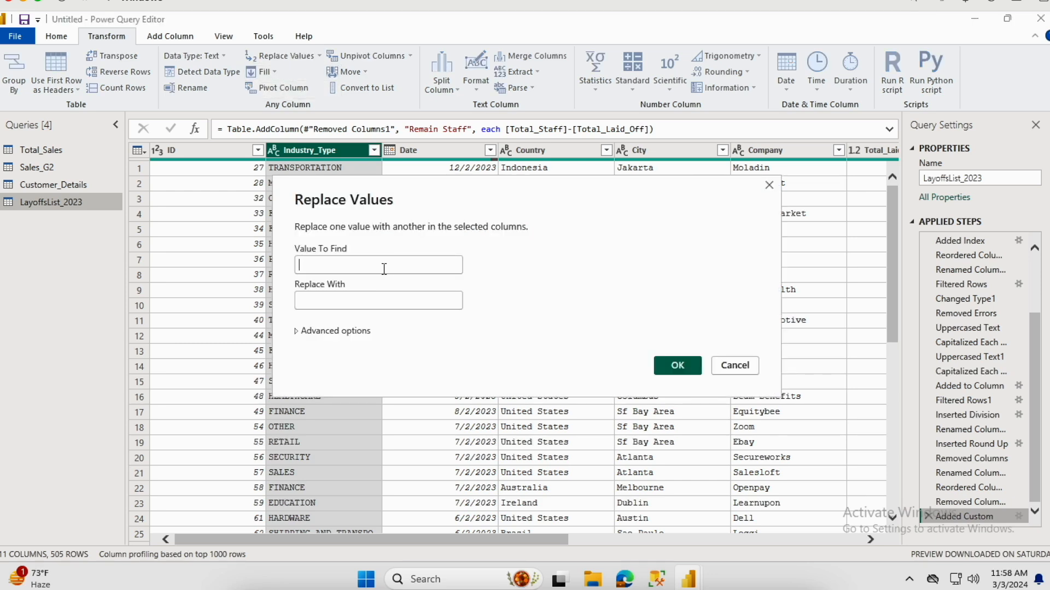
pyautogui.click(391, 266)
pyautogui.write('FOOD')
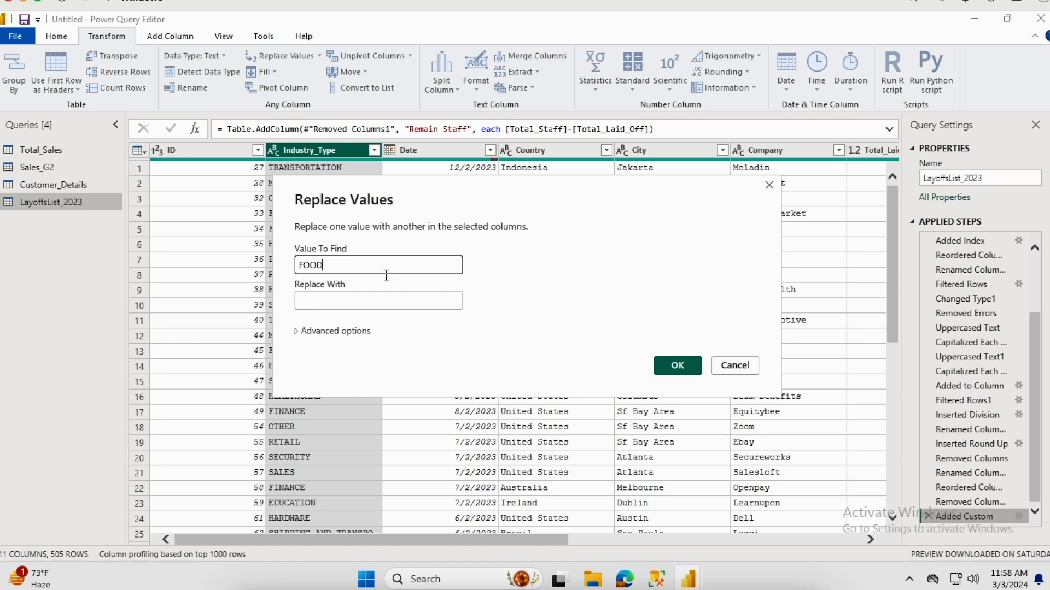
pyautogui.click(377, 307)
pyautogui.write('FOODS')
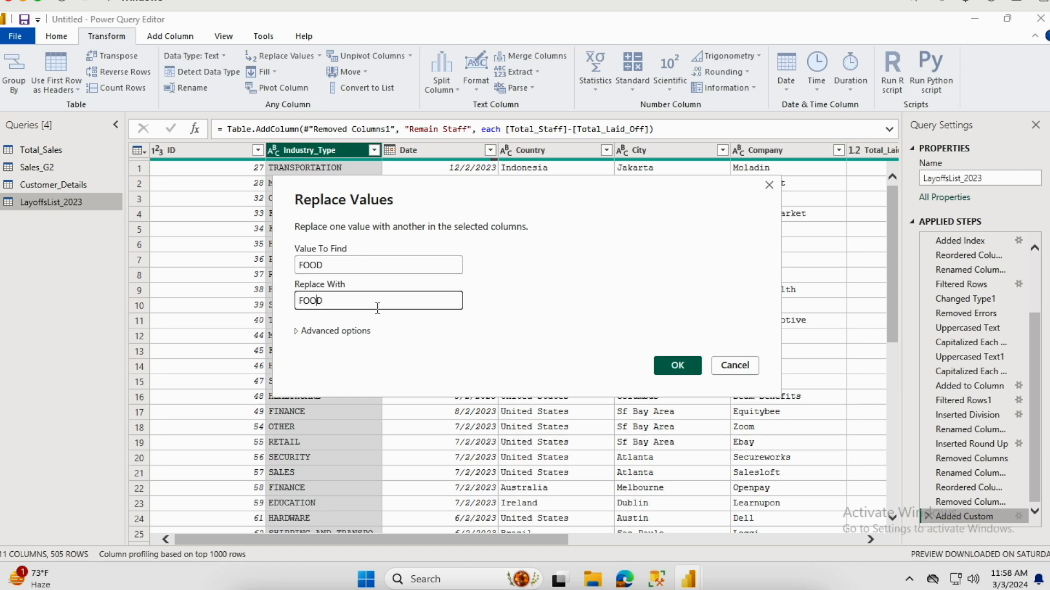
pyautogui.click(670, 367)
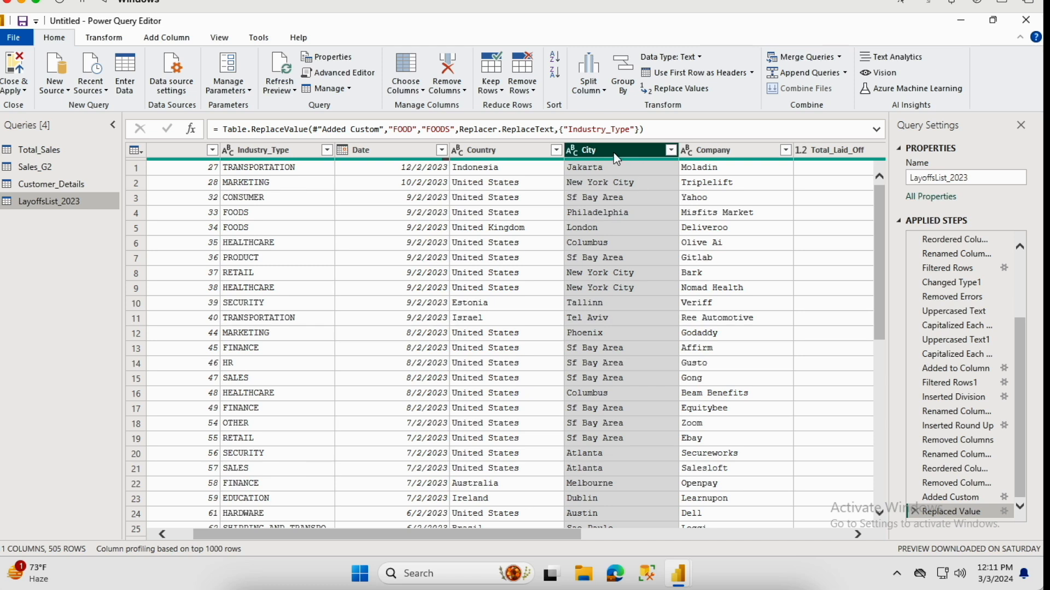
# Set up an advanced Group By on the City column with an output column named Total Staff.
pyautogui.click(624, 89)
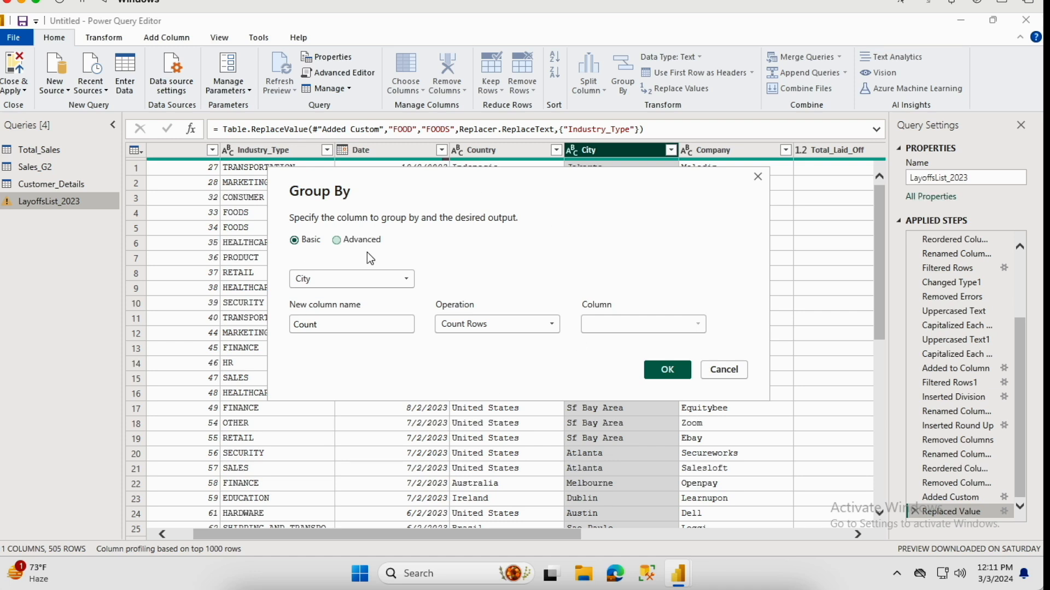
pyautogui.click(349, 243)
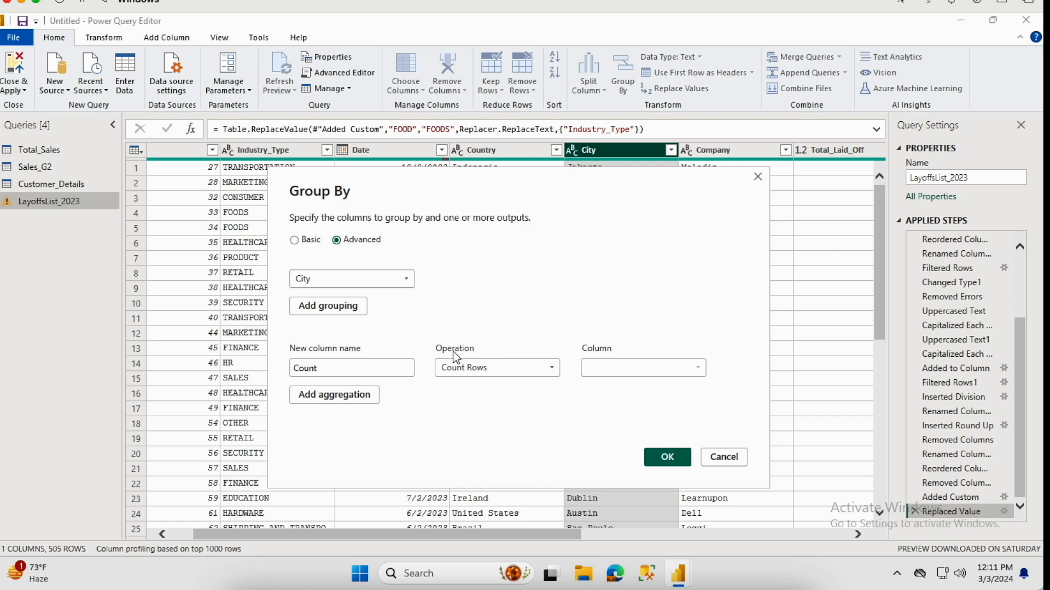
pyautogui.click(347, 368)
pyautogui.doubleClick(347, 368)
pyautogui.write('Tota')
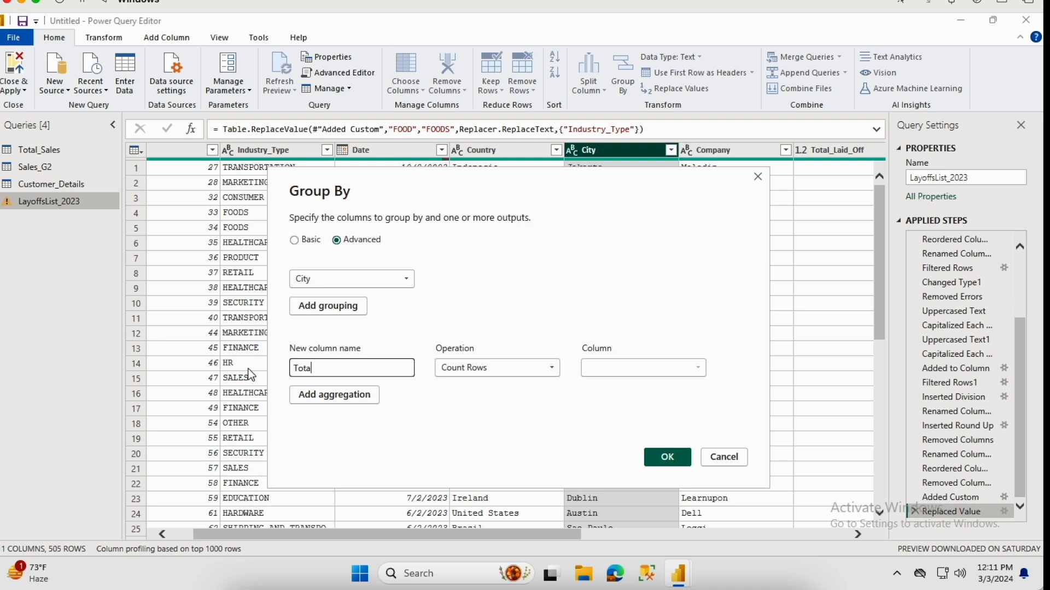
pyautogui.write('l Staff')
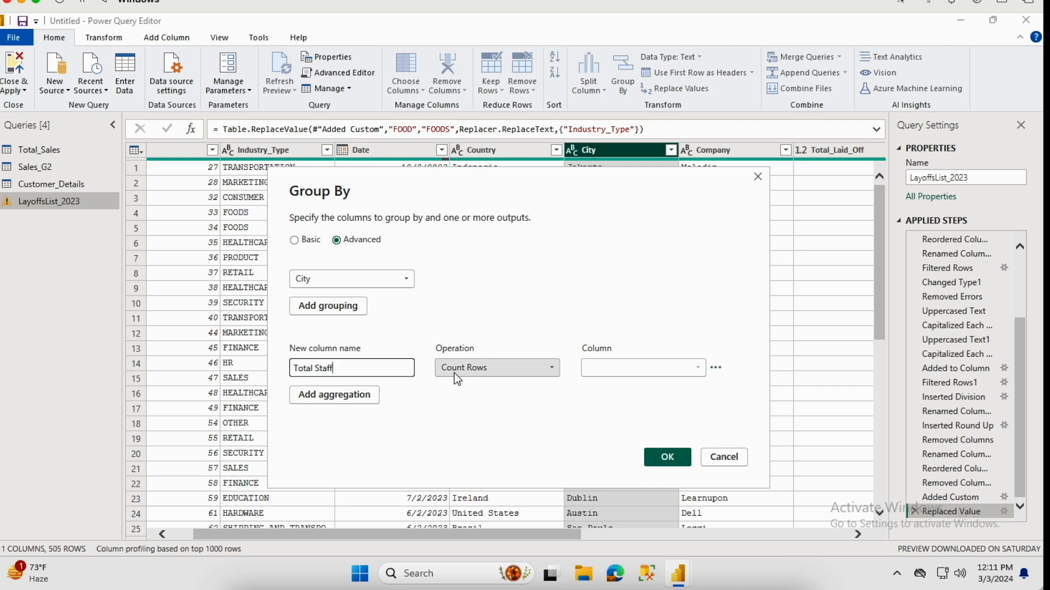
# Set the Total Staff aggregation to the Sum of the Total_Staff column.
pyautogui.click(498, 374)
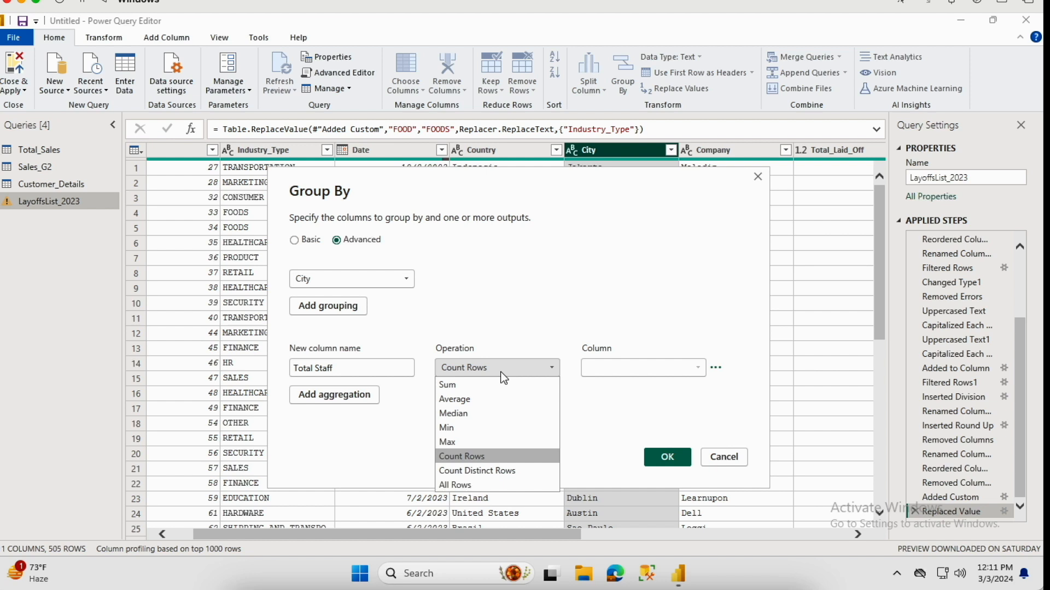
pyautogui.click(471, 388)
pyautogui.click(652, 369)
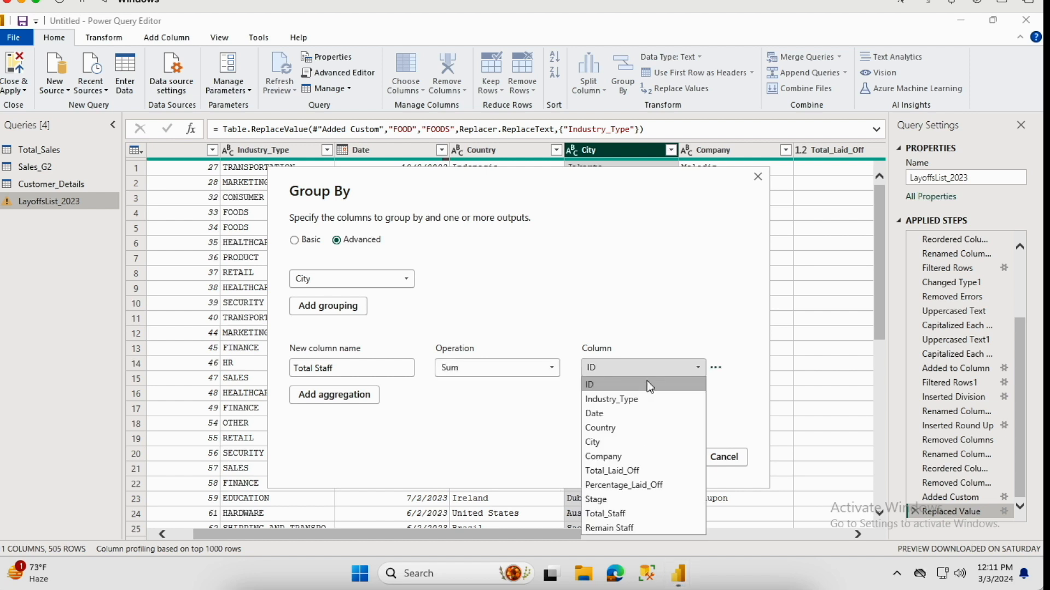
pyautogui.click(626, 514)
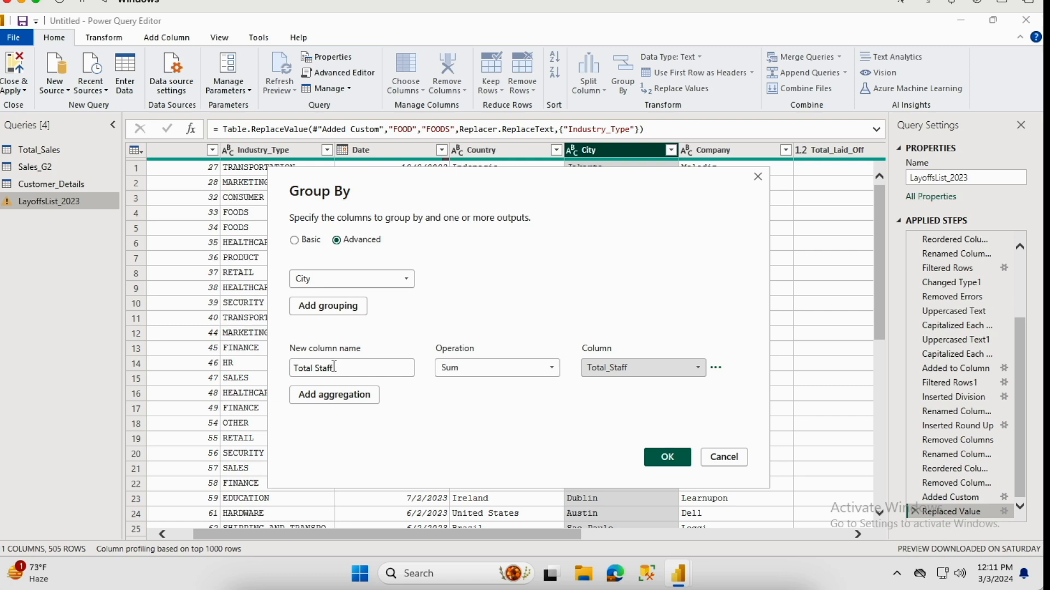
# Add a second aggregation named Remaining Staff that takes the Sum of the Remain Staff column.
pyautogui.click(315, 398)
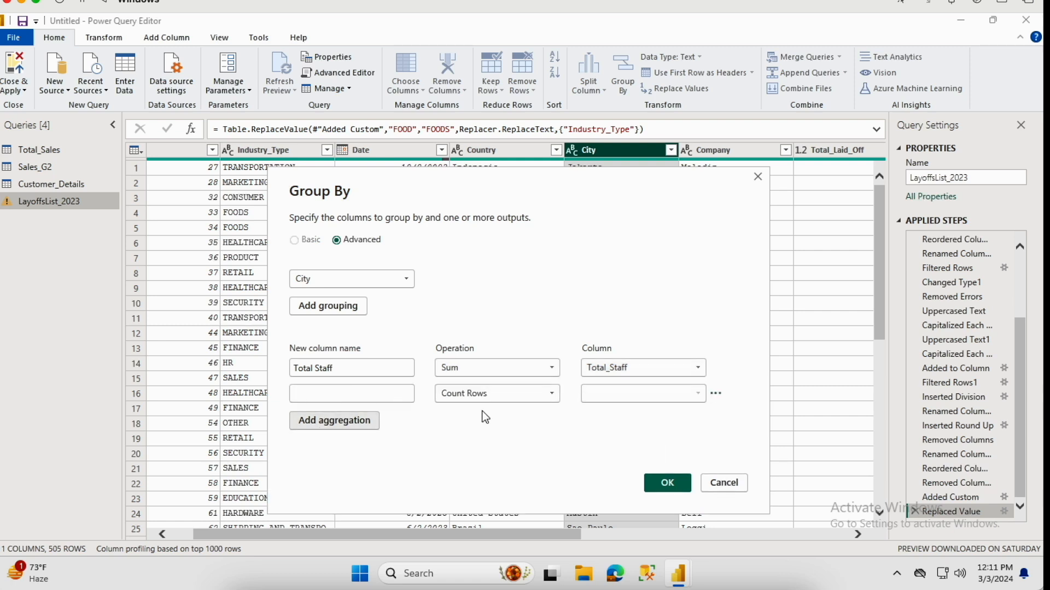
pyautogui.click(352, 395)
pyautogui.write('Remai')
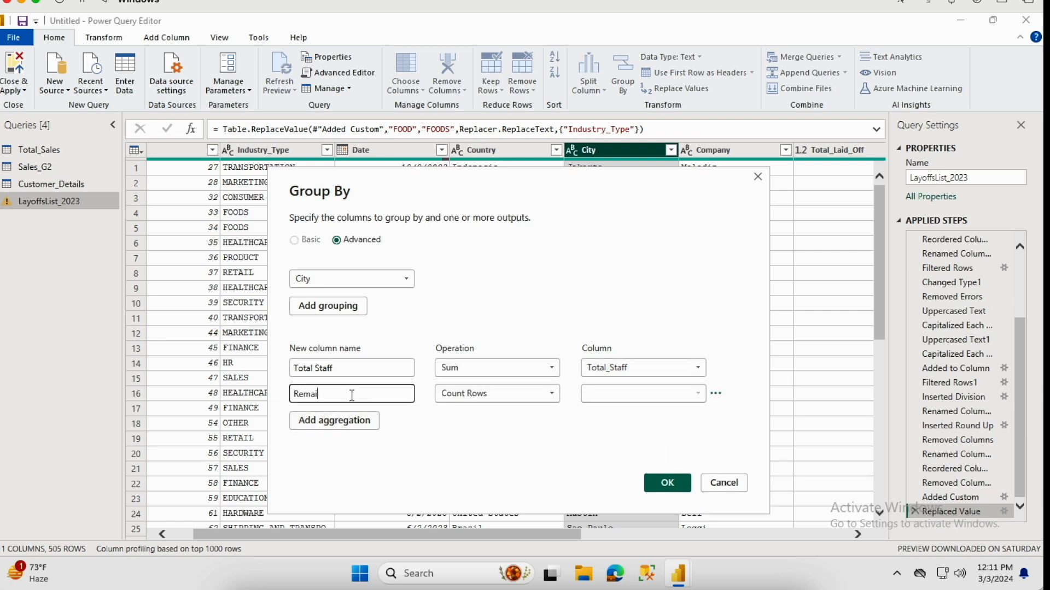
pyautogui.write('ning Staff')
pyautogui.click(494, 392)
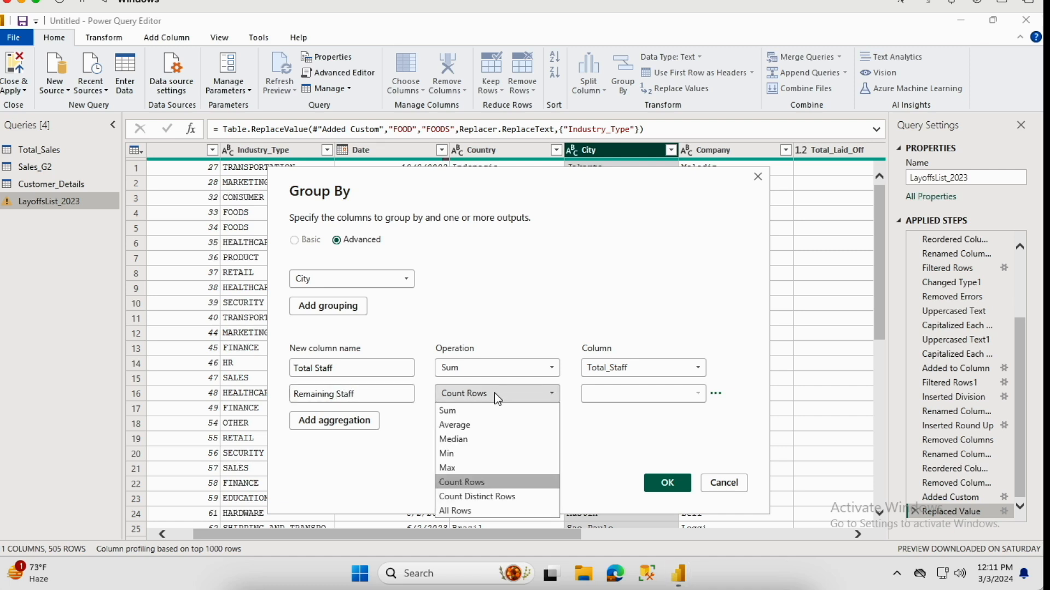
pyautogui.click(474, 416)
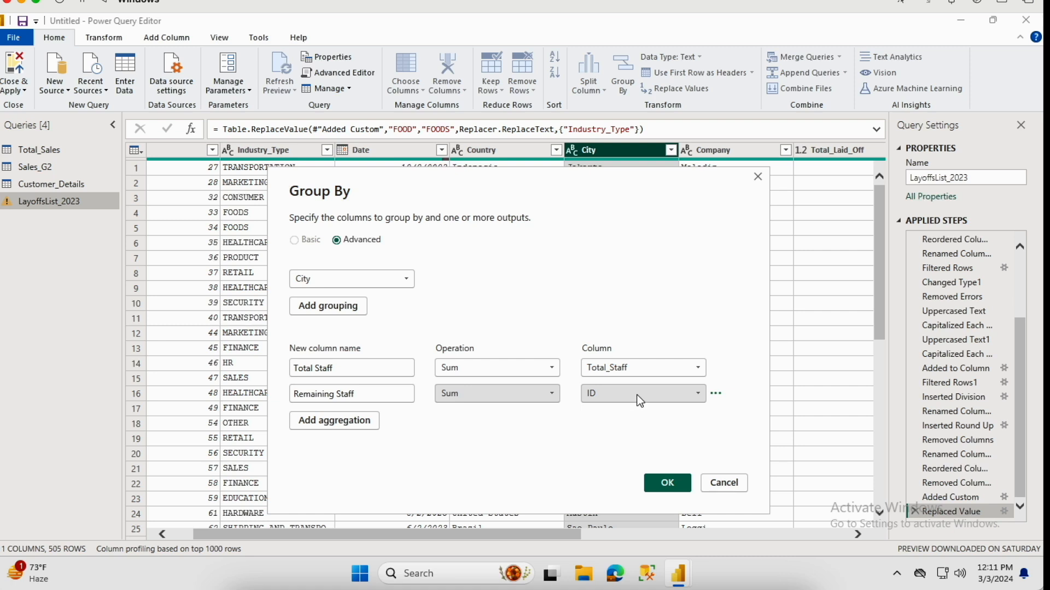
pyautogui.click(645, 393)
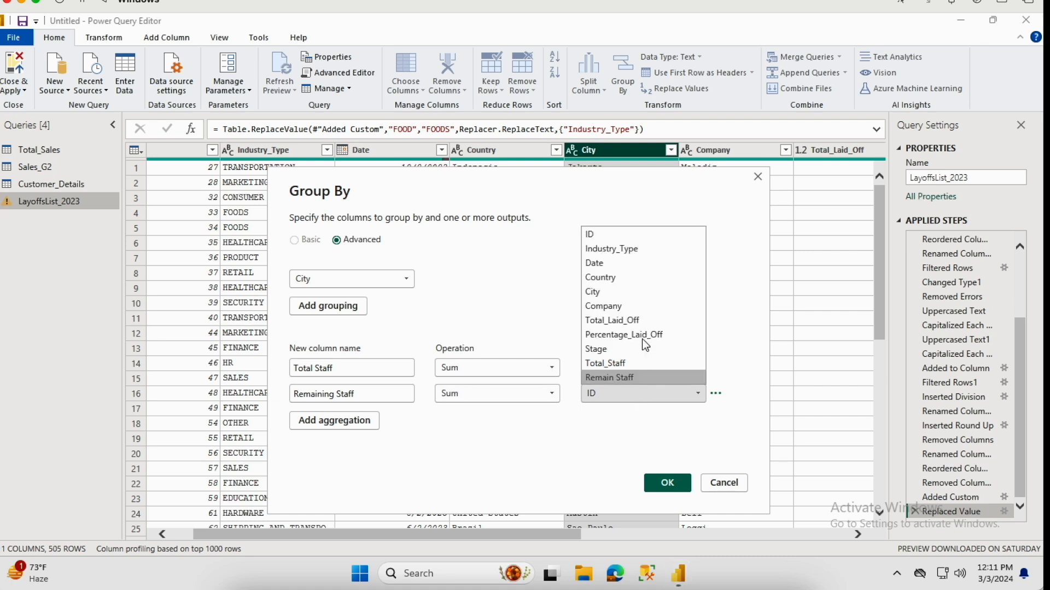
pyautogui.click(621, 377)
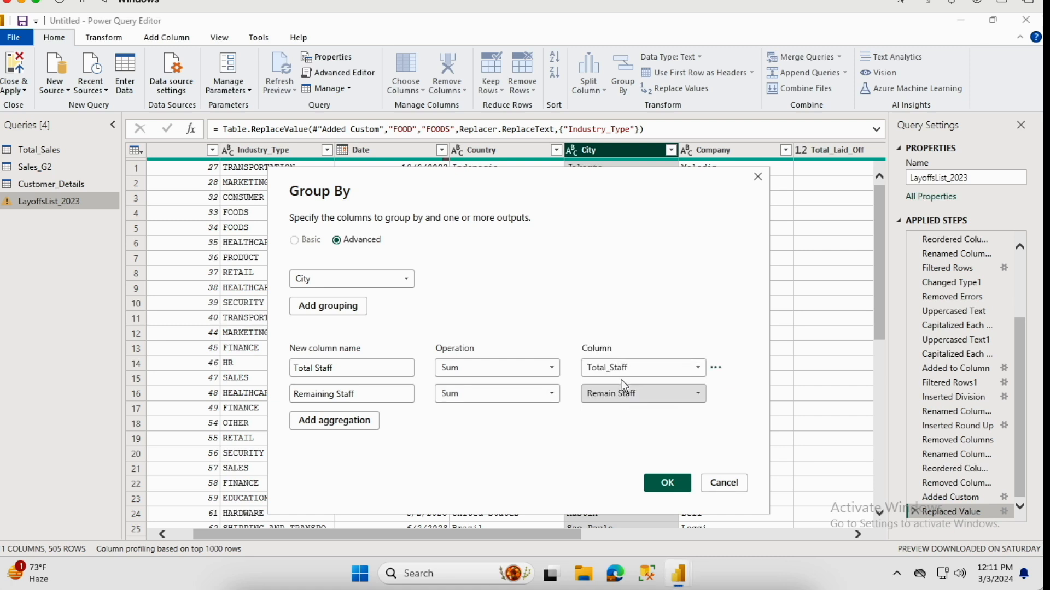
# Add a third aggregation named Laid Off Staff that takes the Sum of the Total_Laid_Off column.
pyautogui.click(358, 421)
pyautogui.click(318, 421)
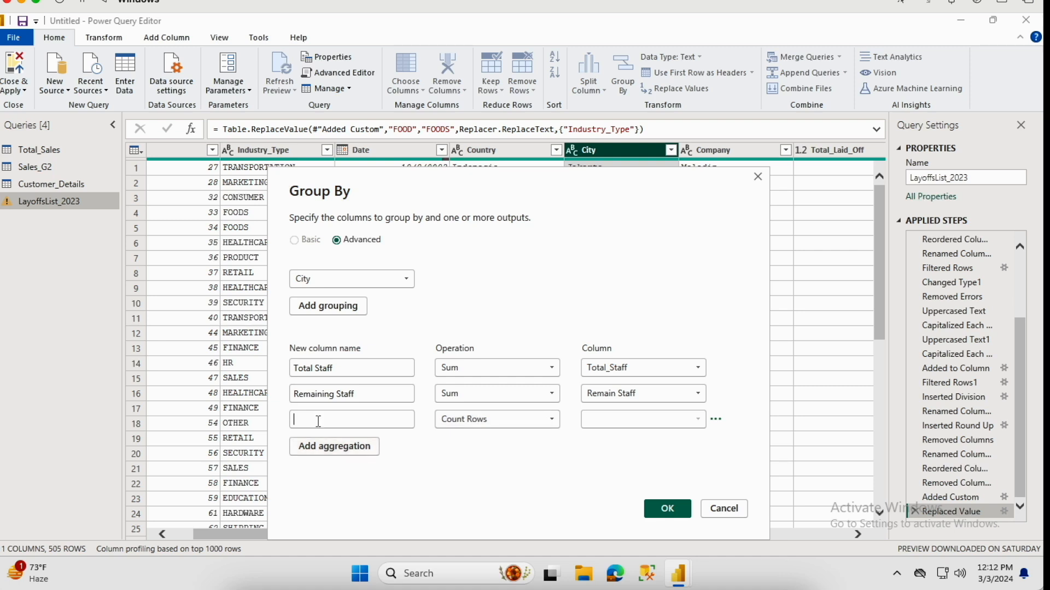
pyautogui.write('Laid Off Staff')
pyautogui.click(512, 421)
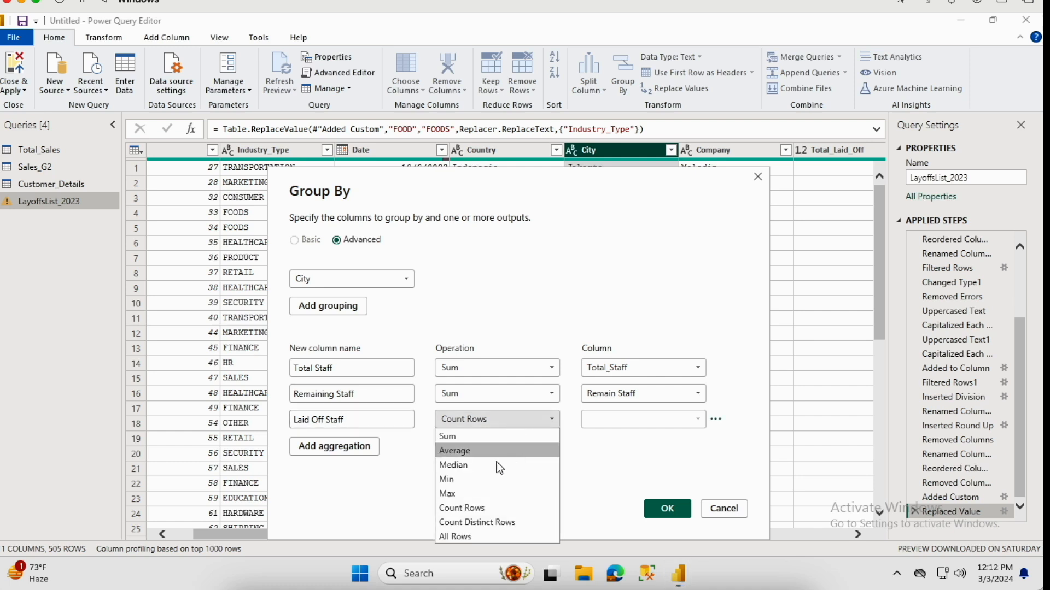
pyautogui.click(462, 437)
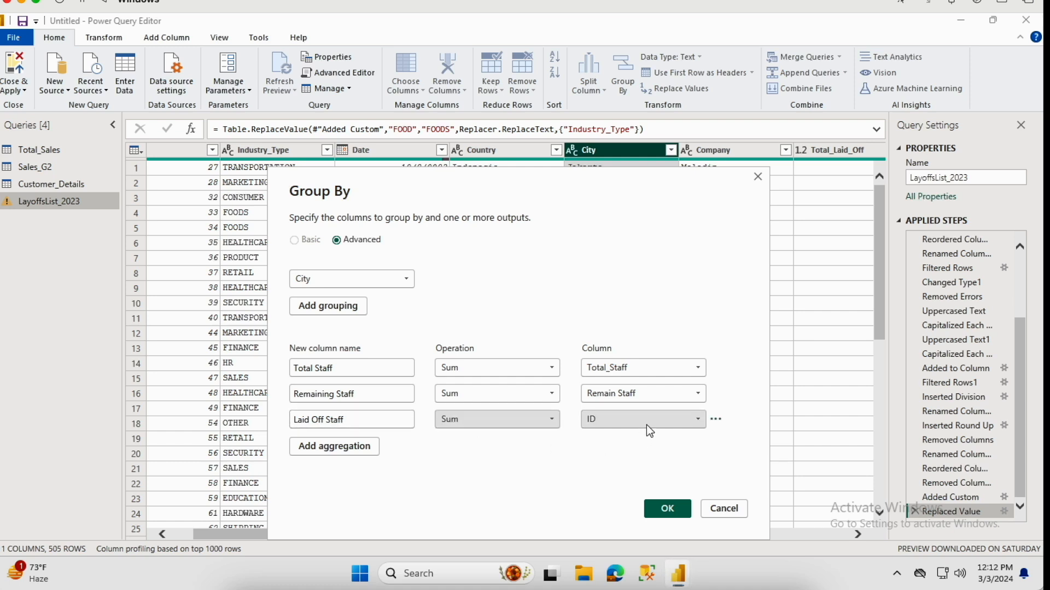
pyautogui.click(647, 425)
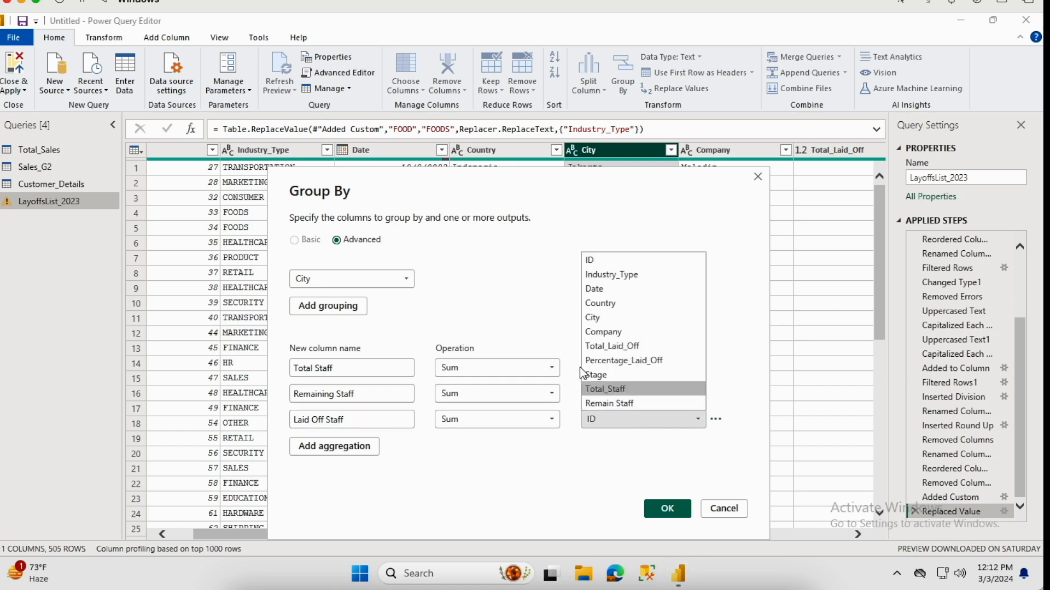
pyautogui.click(609, 346)
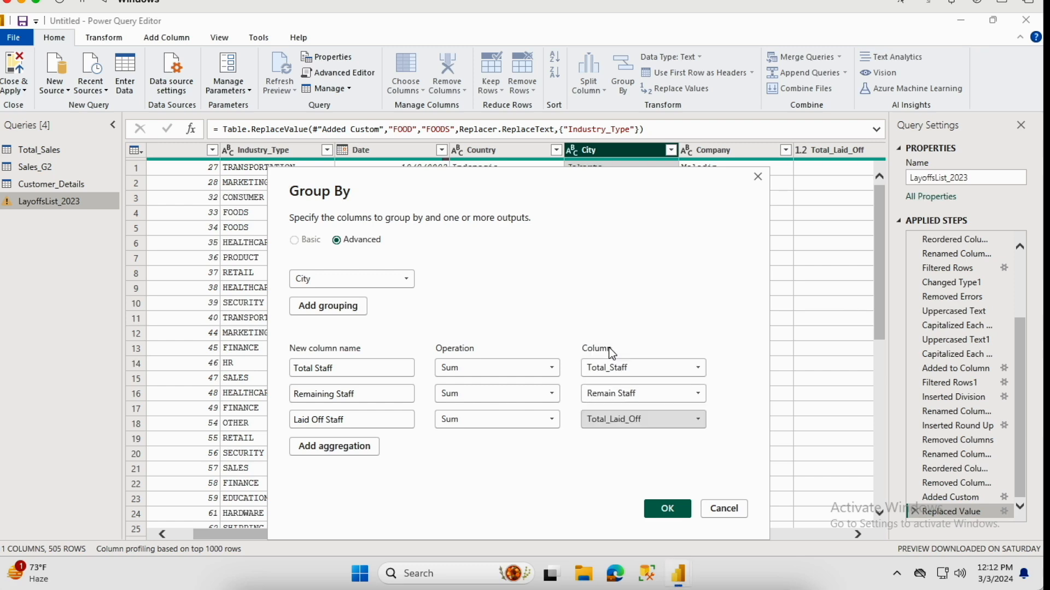
# Apply the City grouping with its three aggregations and look through the grouped rows.
pyautogui.click(665, 508)
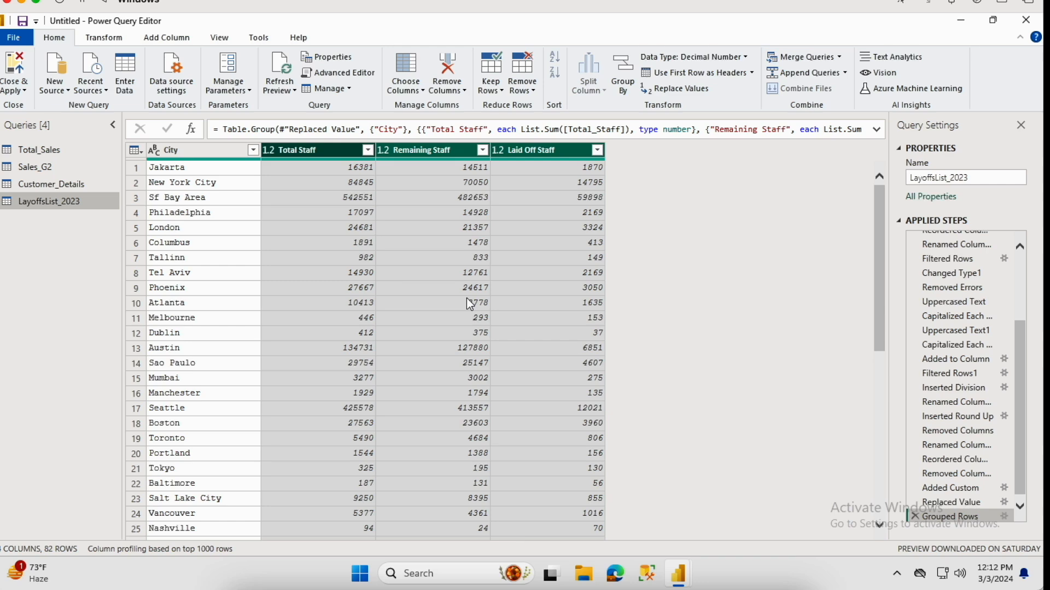
pyautogui.scroll(-8, 465, 298)
pyautogui.scroll(-11, 466, 301)
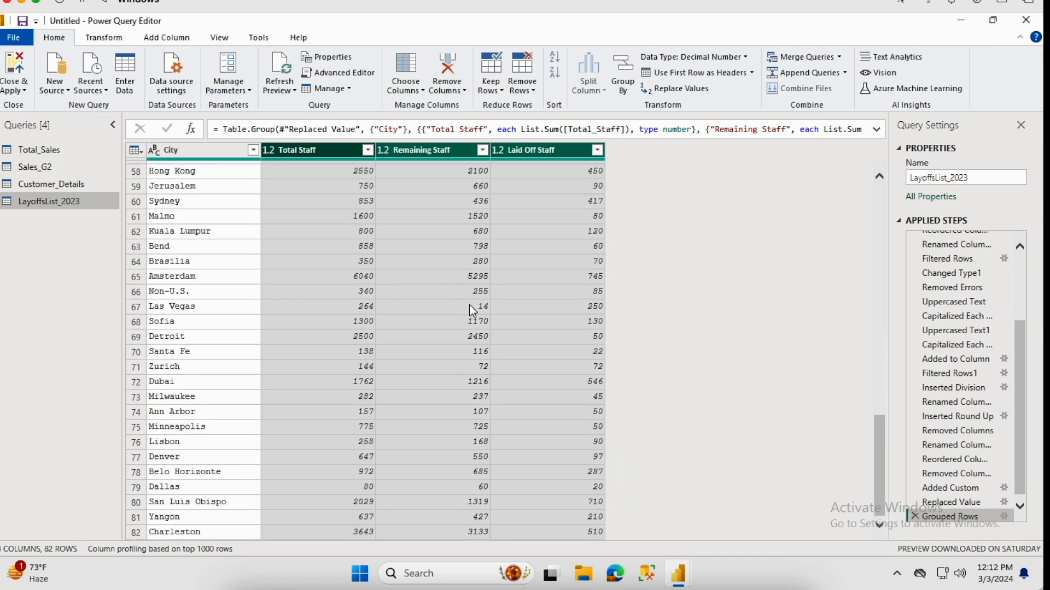
pyautogui.scroll(20, 470, 307)
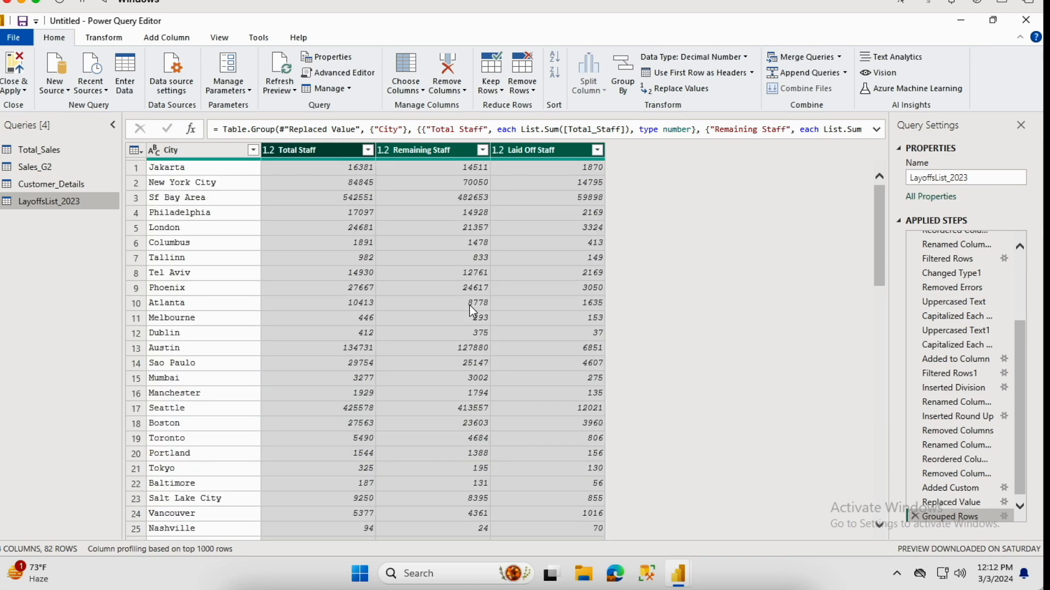